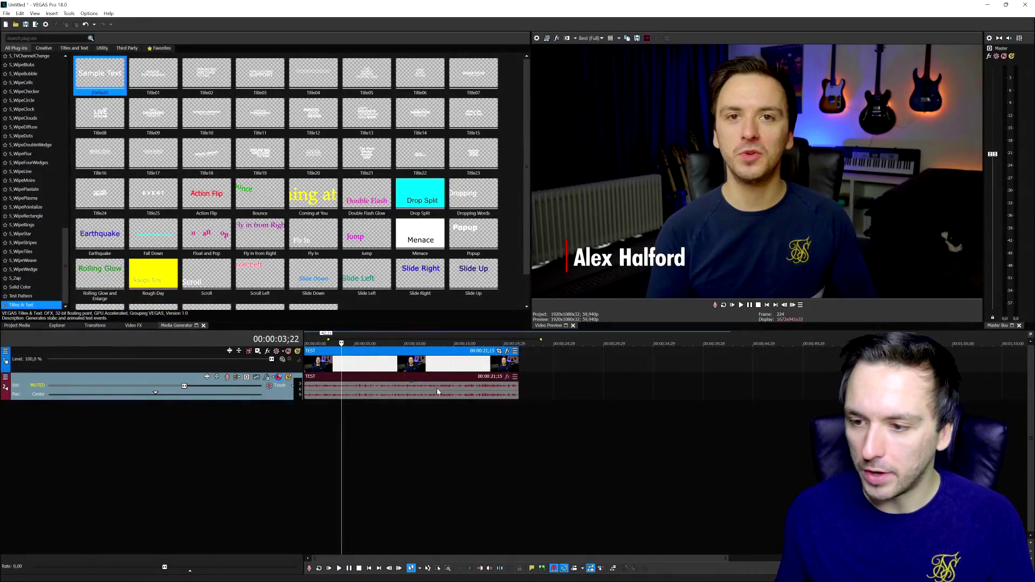
Step: Select and review the TEST talking-head clip on the timeline
scroll(437, 392, "up", 5)
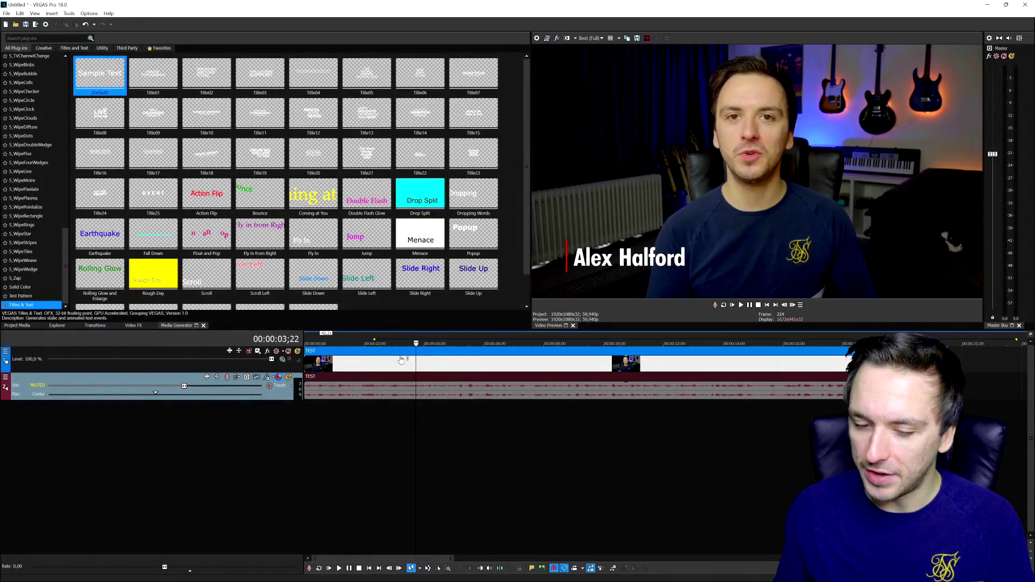
left_click(508, 362)
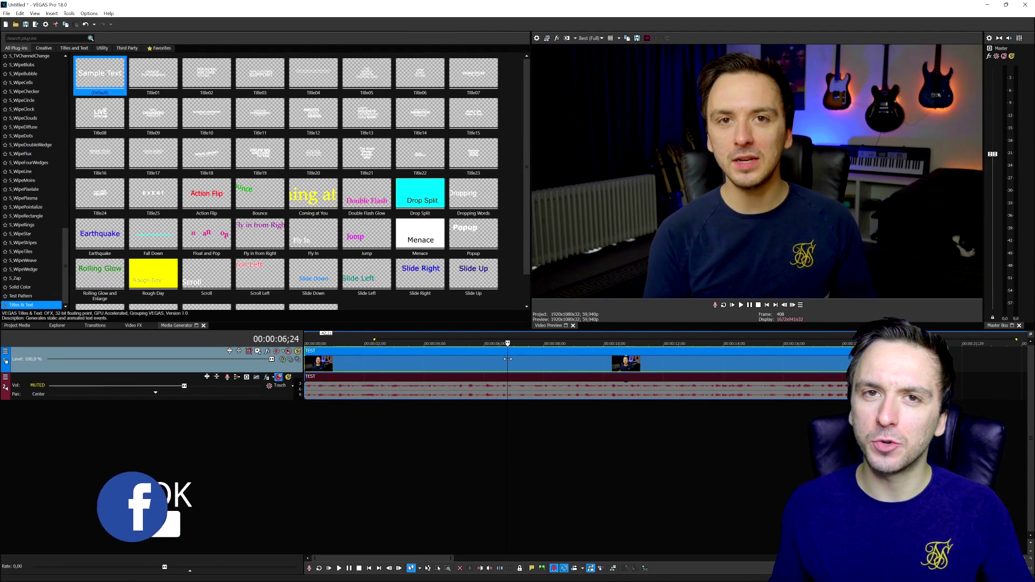
scroll(503, 367, "down", 3)
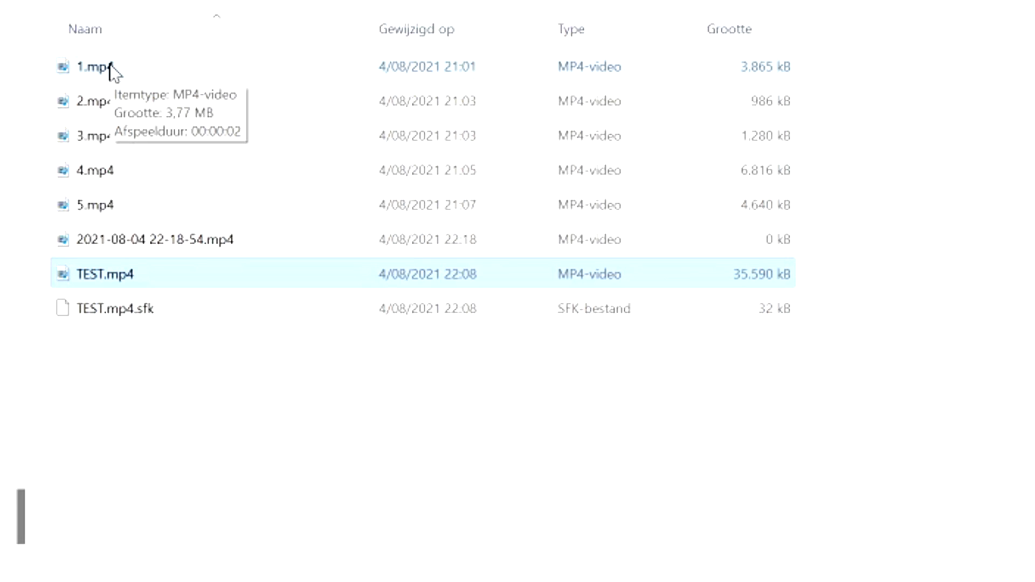
Step: Bring 1.mp4 into VEGAS and place it on a newly inserted video track above TEST
left_click(99, 75)
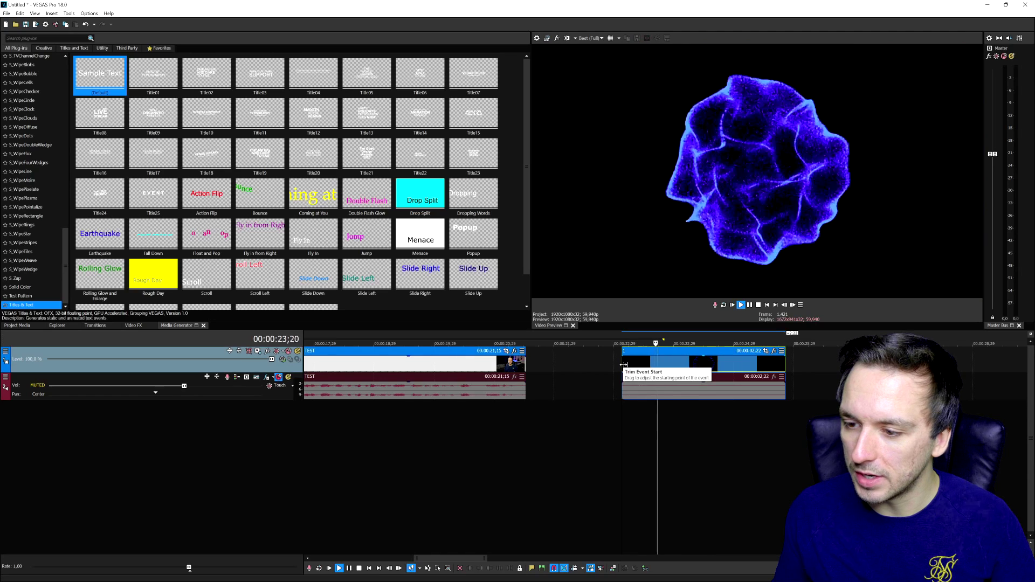
key("space")
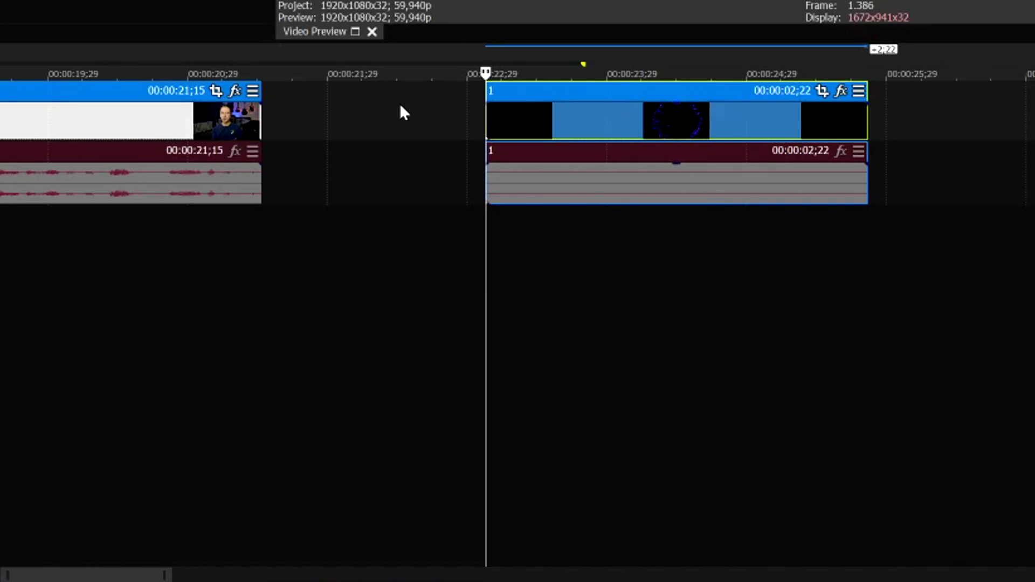
right_click(399, 102)
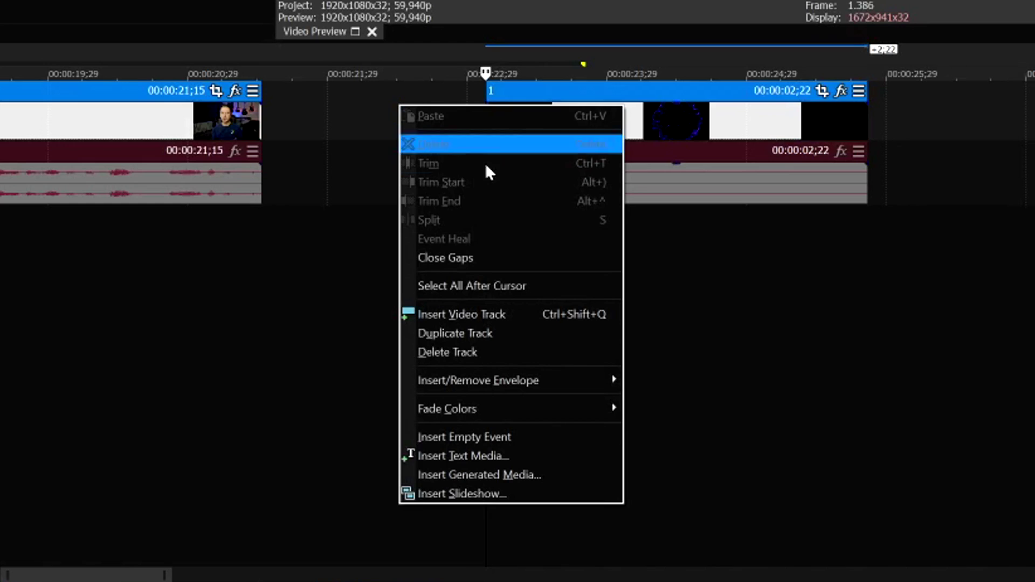
left_click(498, 314)
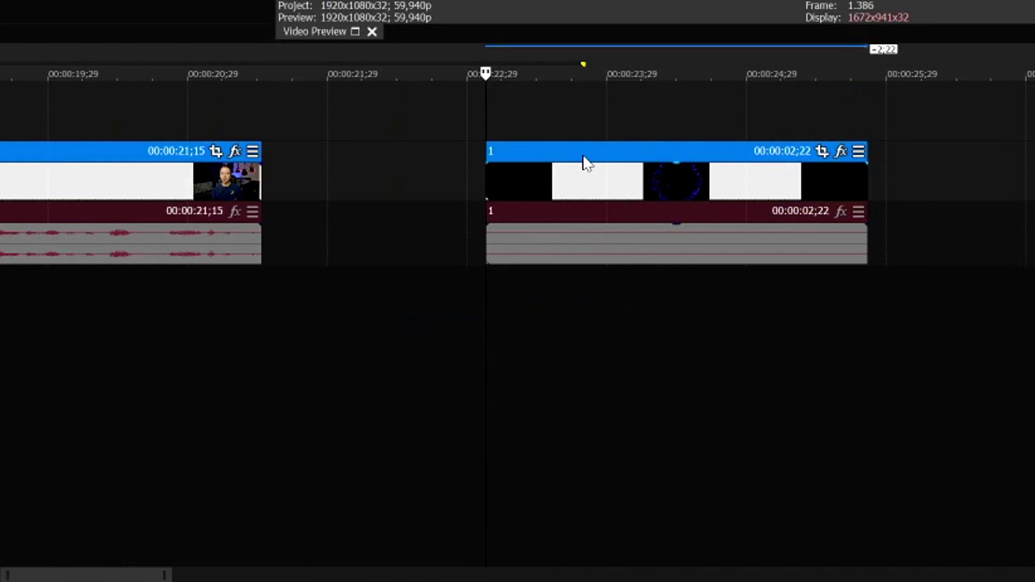
left_click_drag(583, 162, 593, 131)
left_click_drag(668, 368, 612, 368)
Step: Delete clip 1's audio event
left_click(613, 413)
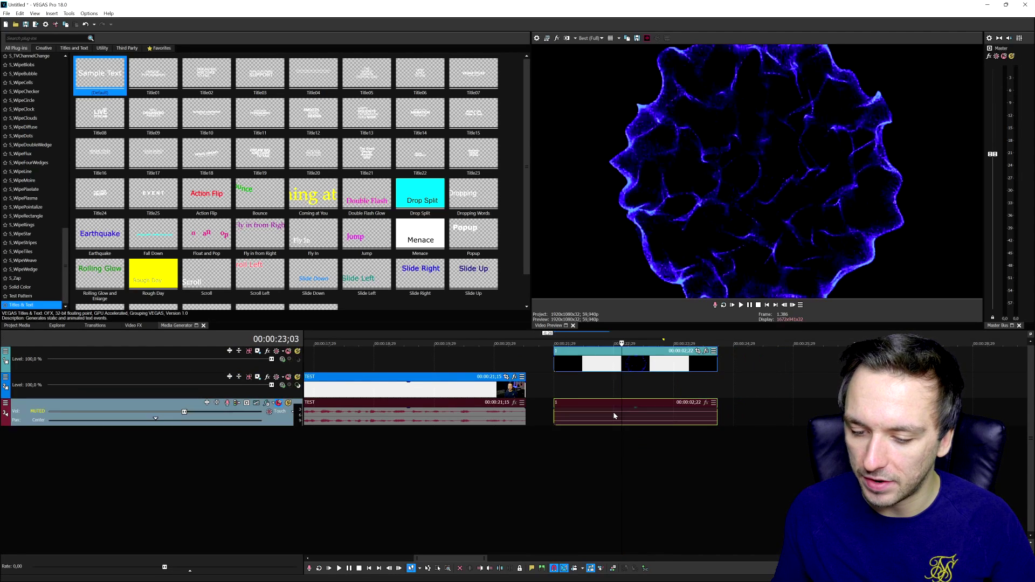
left_click(637, 421)
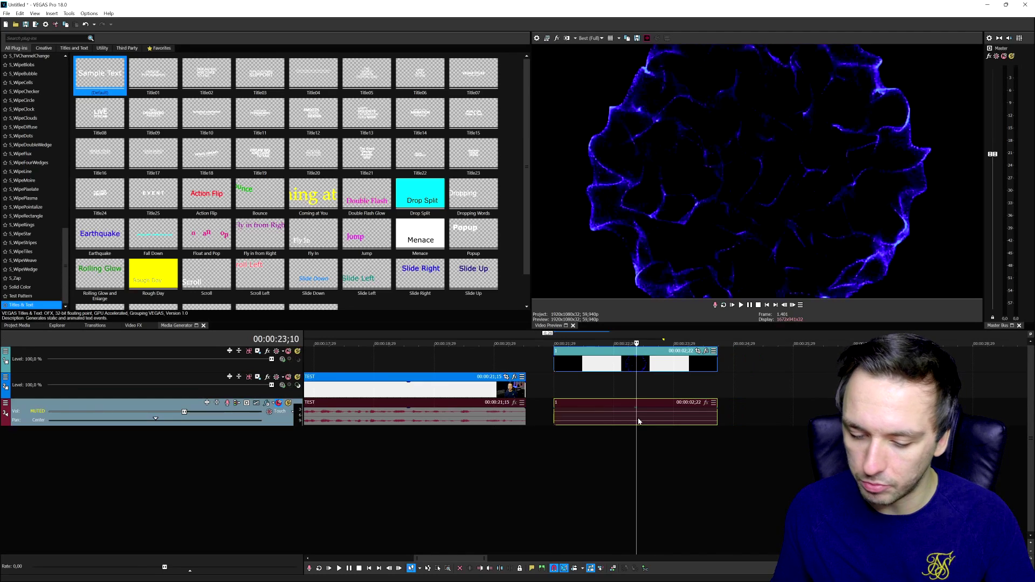
left_click_drag(639, 421, 655, 420)
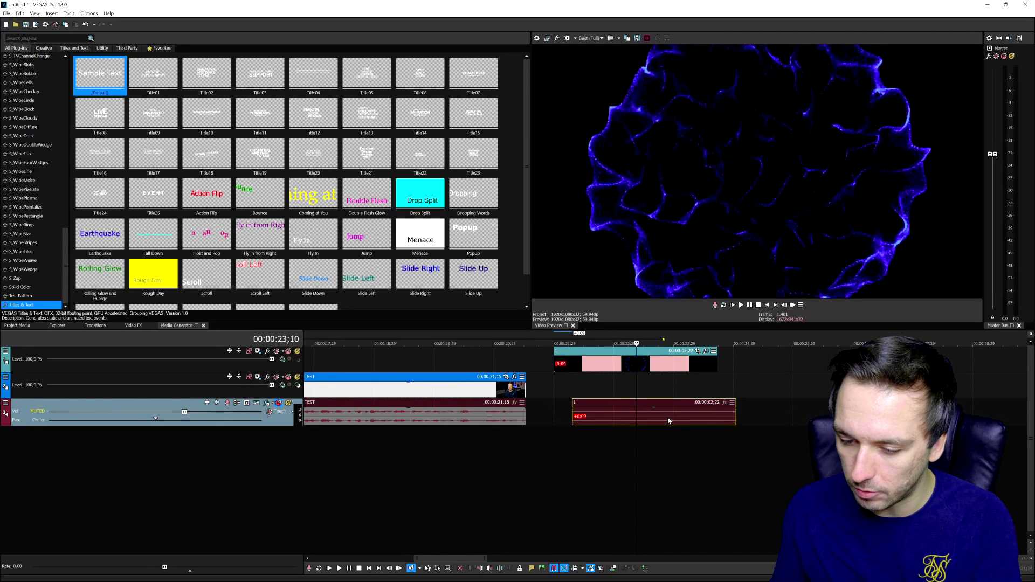
key("Delete")
Step: Move clip 1 over the talking-head footage near 13;48 and preview the overlay
scroll(633, 373, "down", 3)
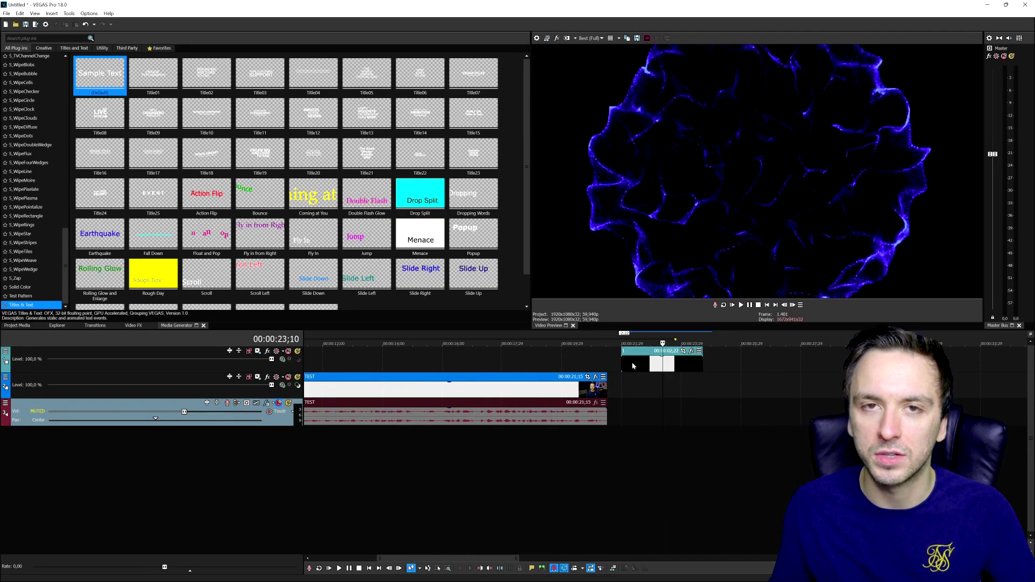
left_click_drag(660, 367, 418, 367)
scroll(511, 360, "up", 4)
key("space")
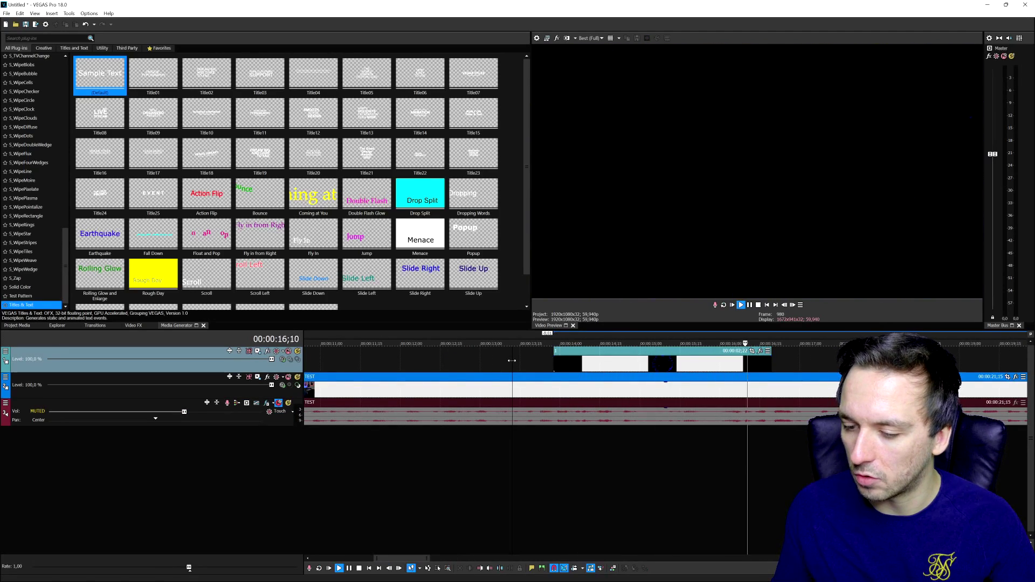
key("space")
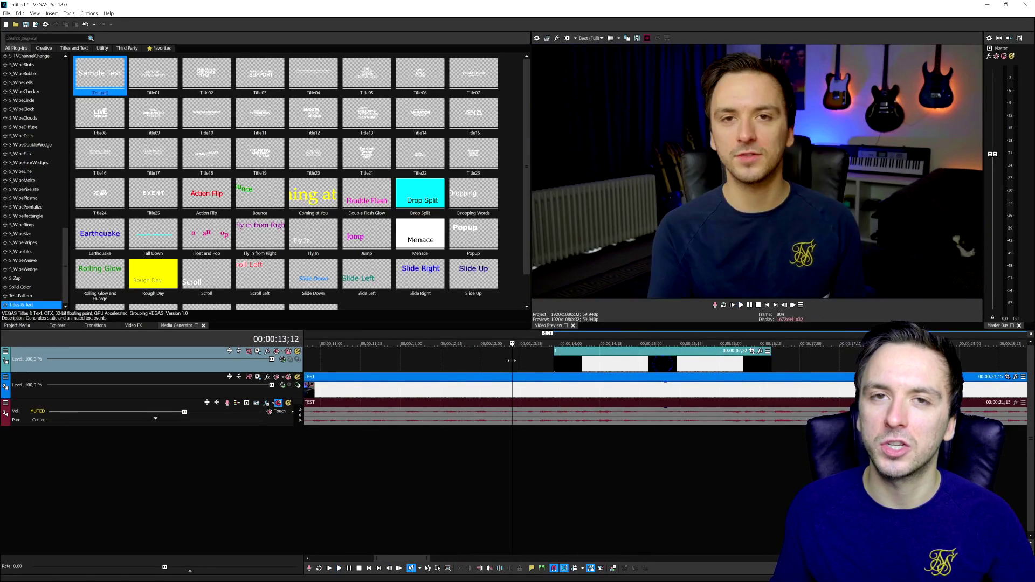
left_click(605, 363)
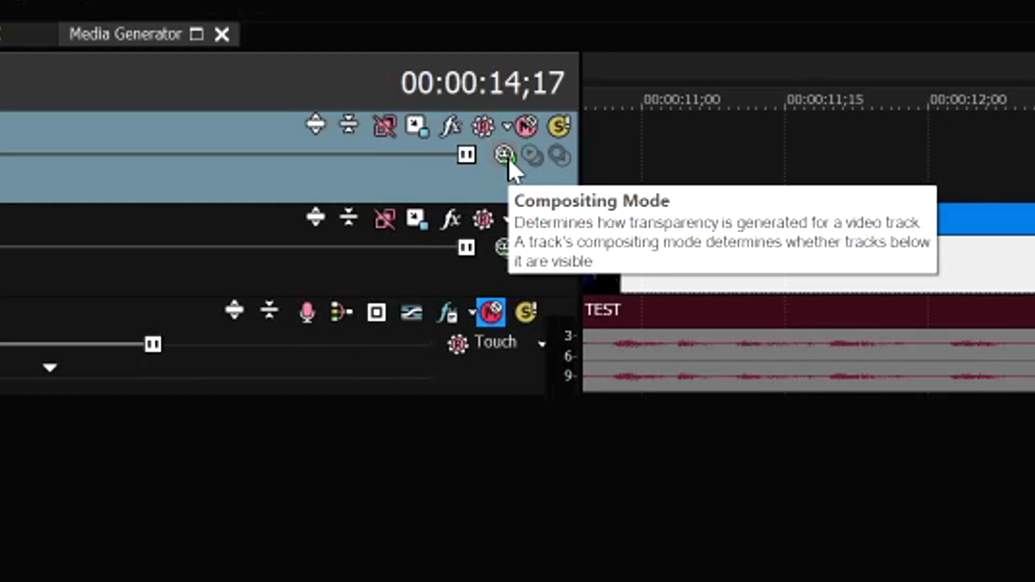
Step: Set the top track's compositing mode to Screen and check several frames of the blended particles
left_click(508, 157)
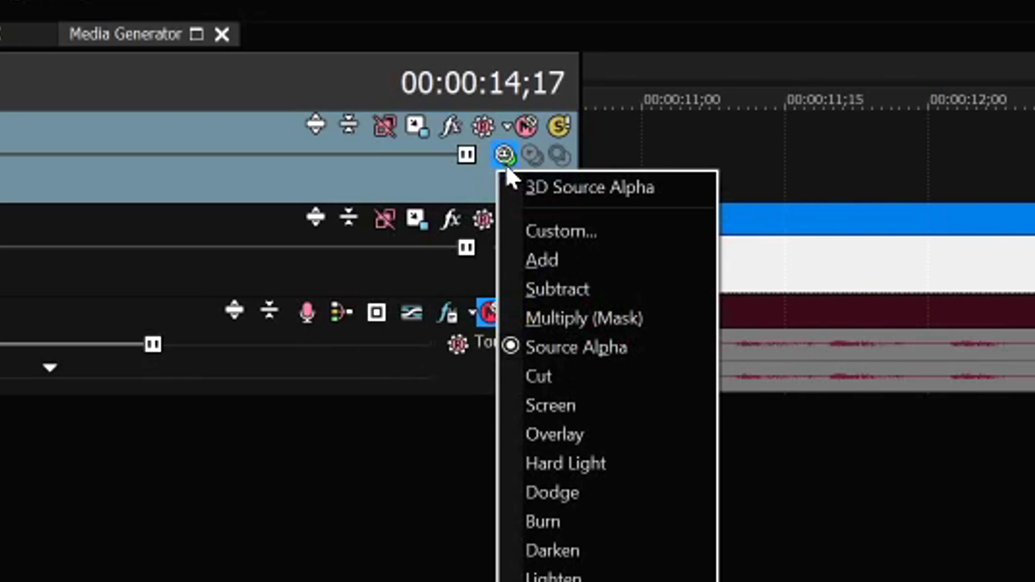
left_click(610, 404)
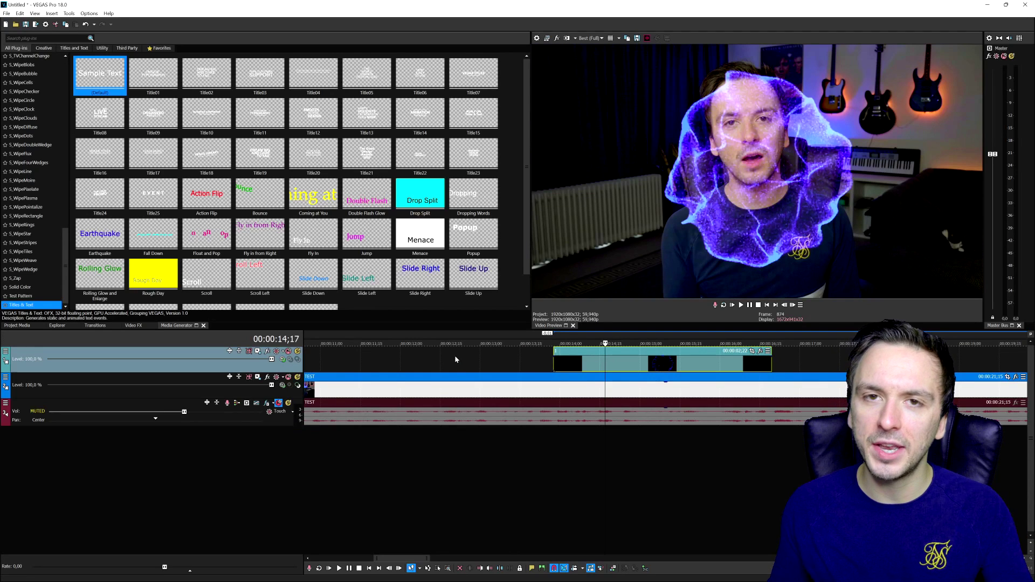
left_click(655, 361)
left_click(700, 358)
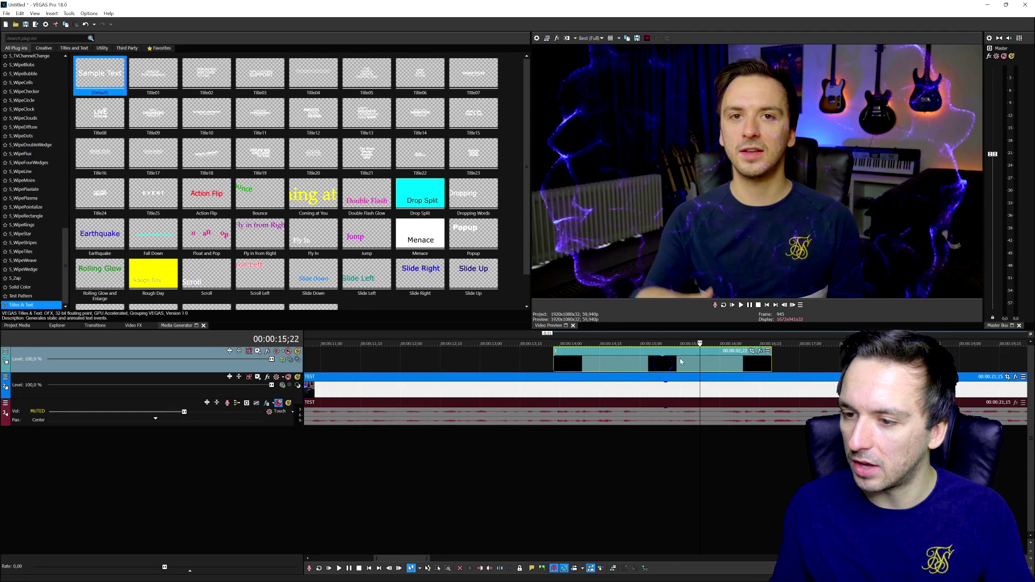
left_click(565, 360)
left_click(580, 360)
left_click(607, 362)
left_click(583, 368)
left_click(667, 363)
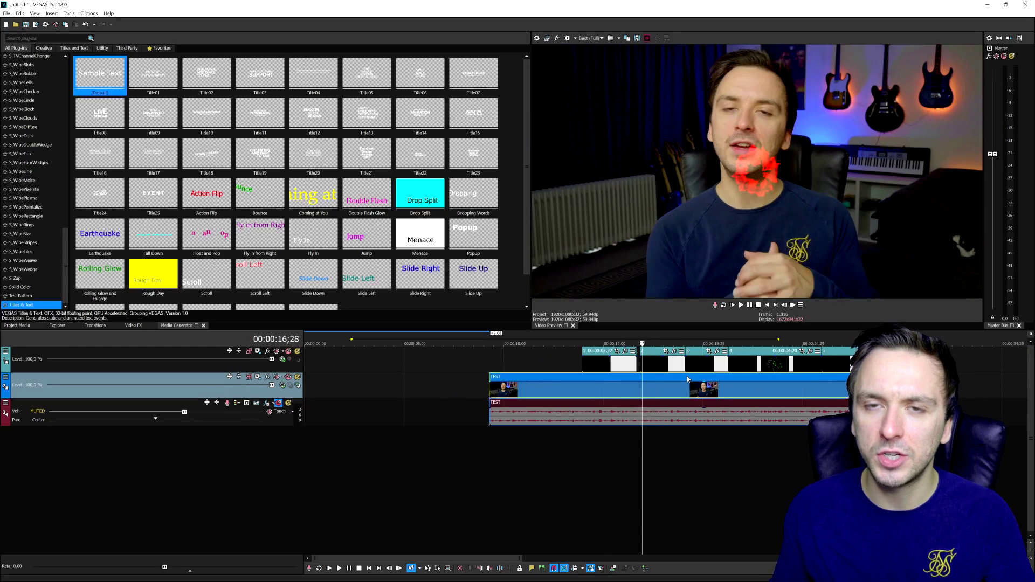
Step: Play back the top-track overlays and scrub to the smoke effect near 29 seconds
left_click(648, 361)
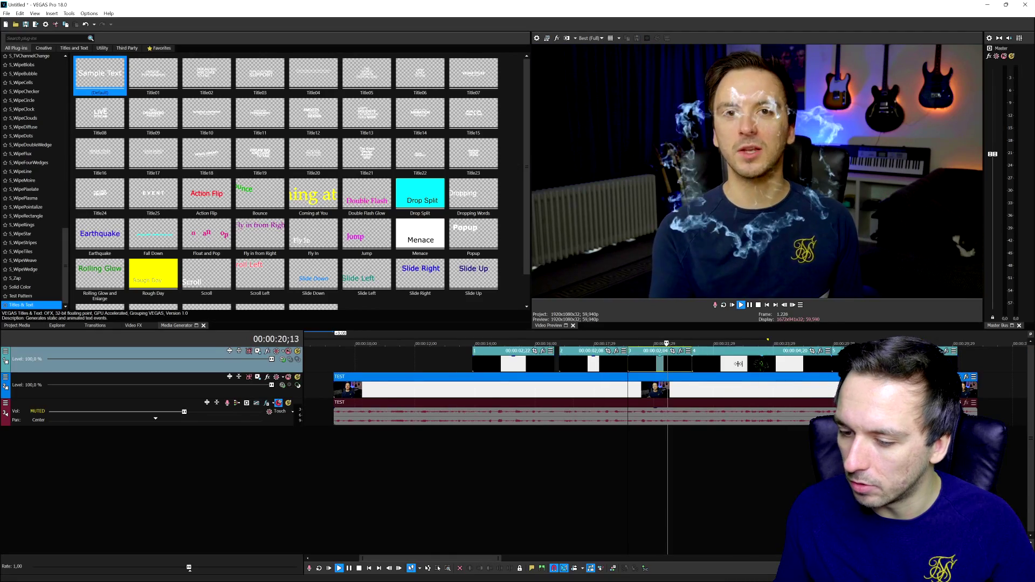
left_click(697, 364)
key("space")
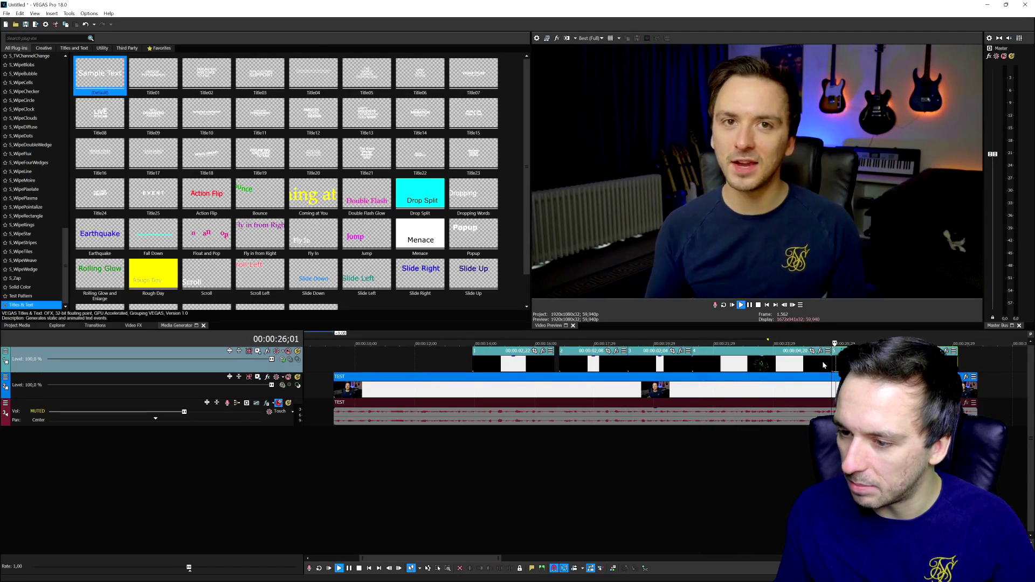
scroll(768, 365, "down", 2)
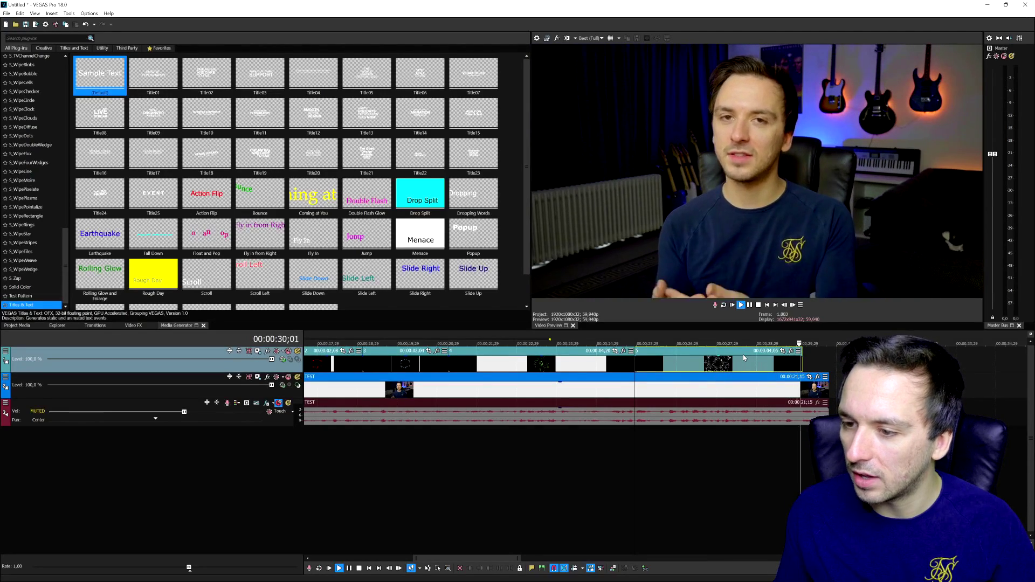
key("space")
mouse_move(786, 338)
left_mouse_down()
mouse_move(796, 340)
mouse_move(767, 336)
left_mouse_up()
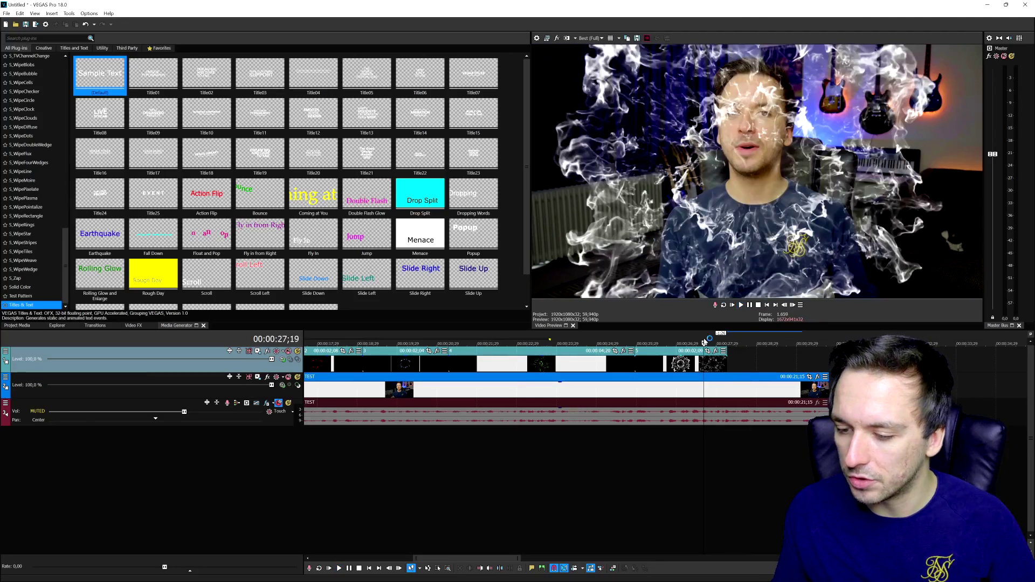
Step: Undo the smoke clip's trim and move the playhead to 00:00:29;11
key("ctrl+z")
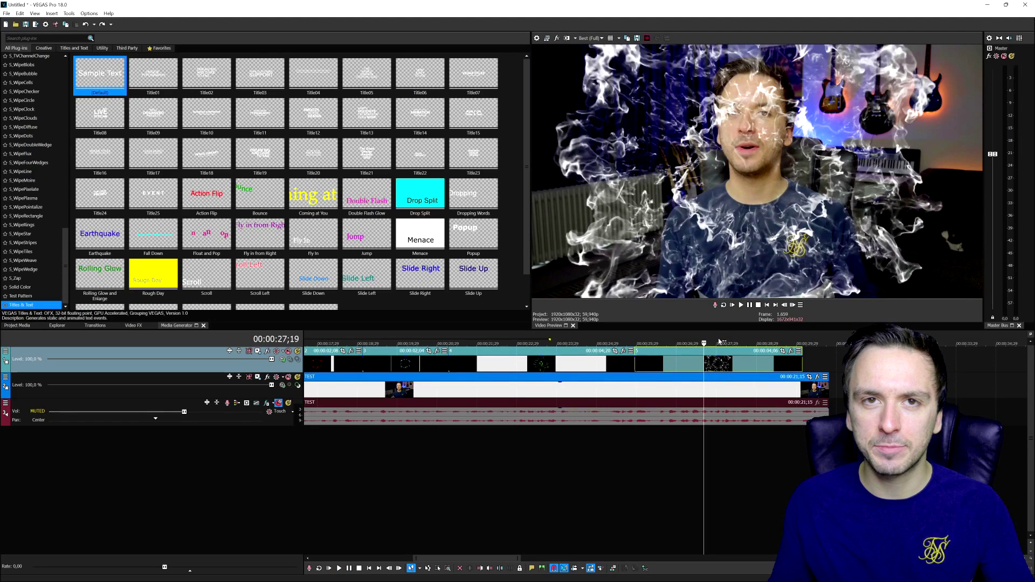
left_click_drag(752, 339, 770, 337)
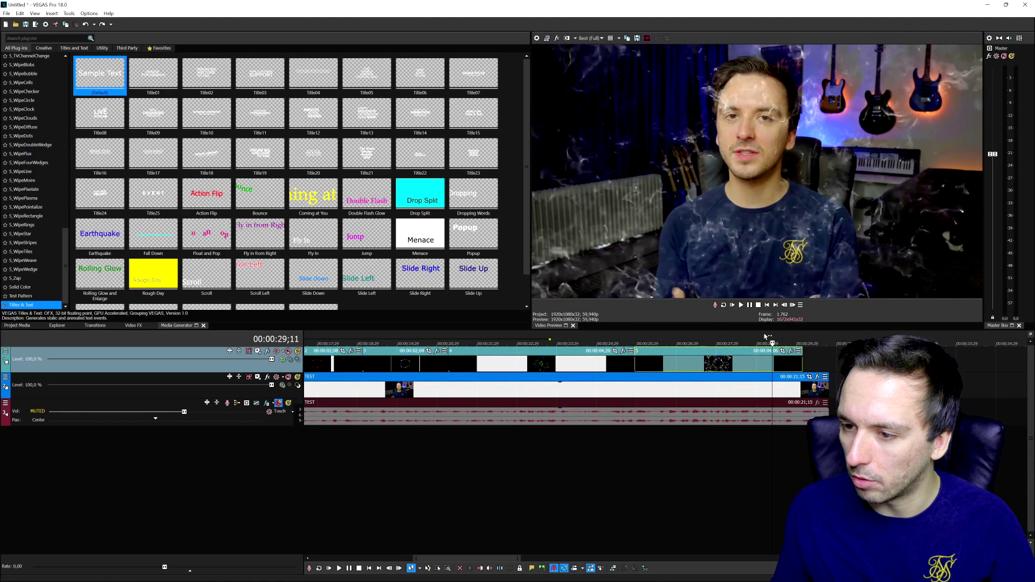
scroll(553, 345, "down", 2)
Step: Replay from around 00:00:13, then set the top track's compositing mode to Source Alpha
left_click(351, 339)
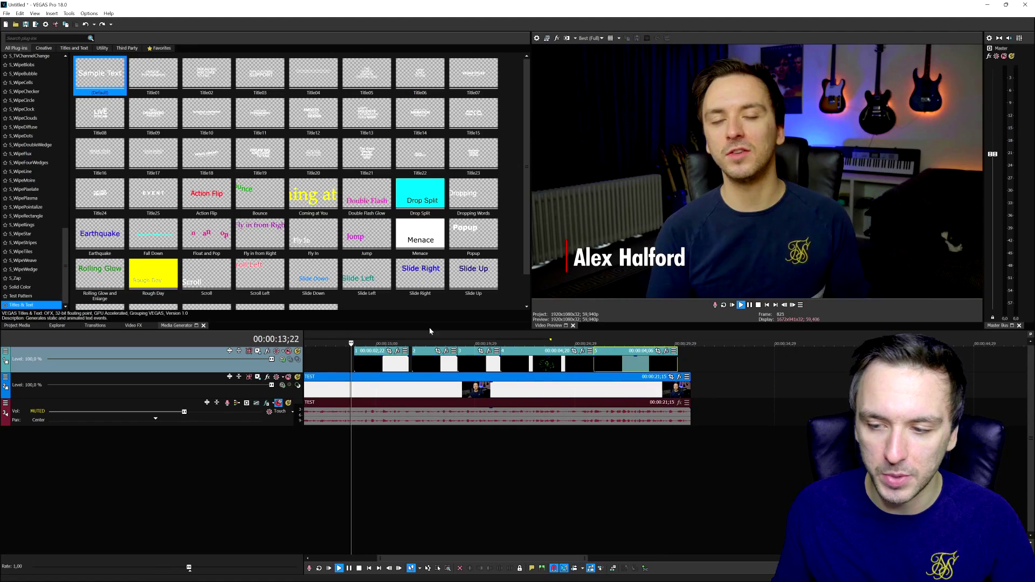
key("space")
scroll(343, 383, "up", 2)
key("space")
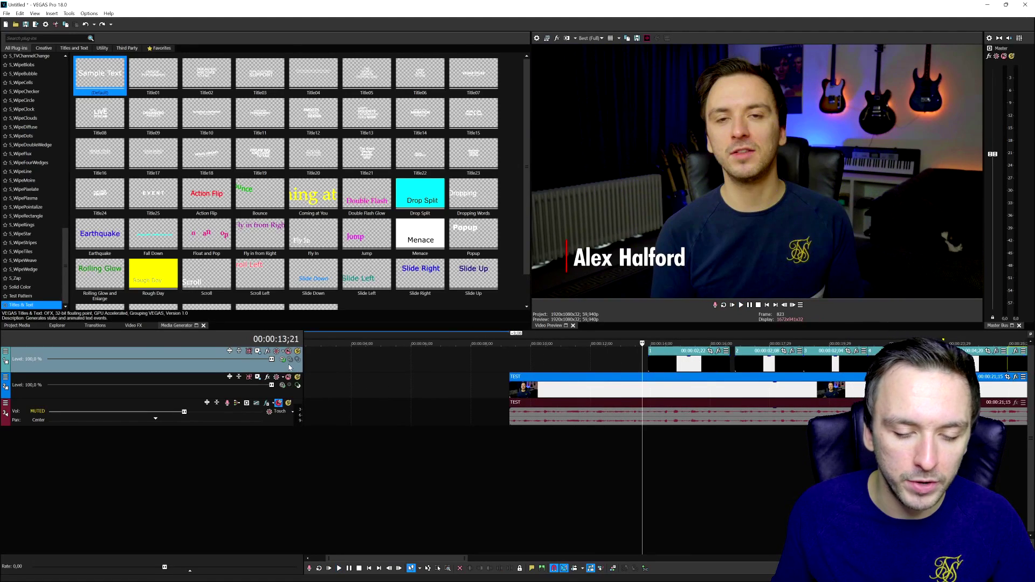
left_click(282, 359)
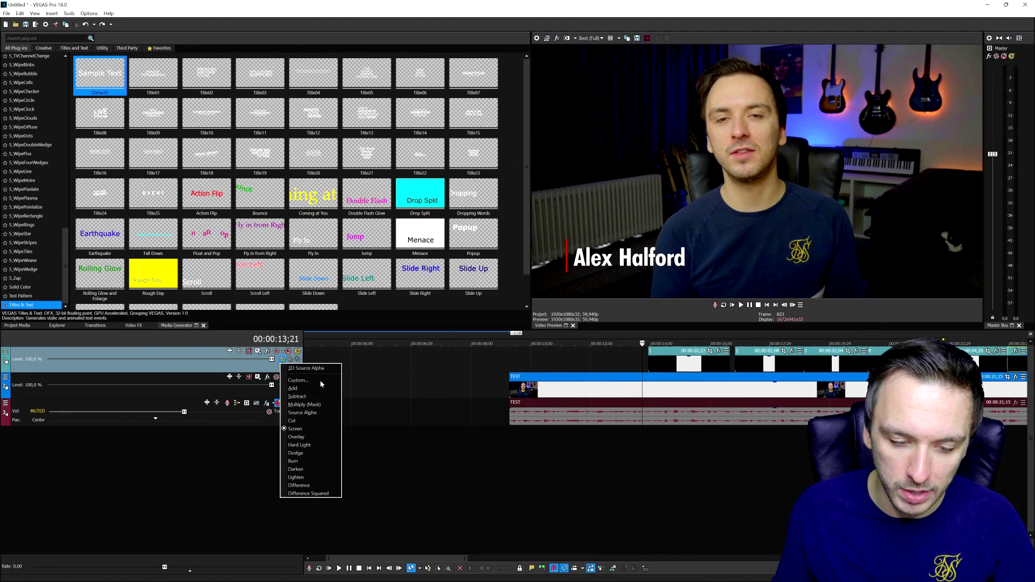
left_click(303, 413)
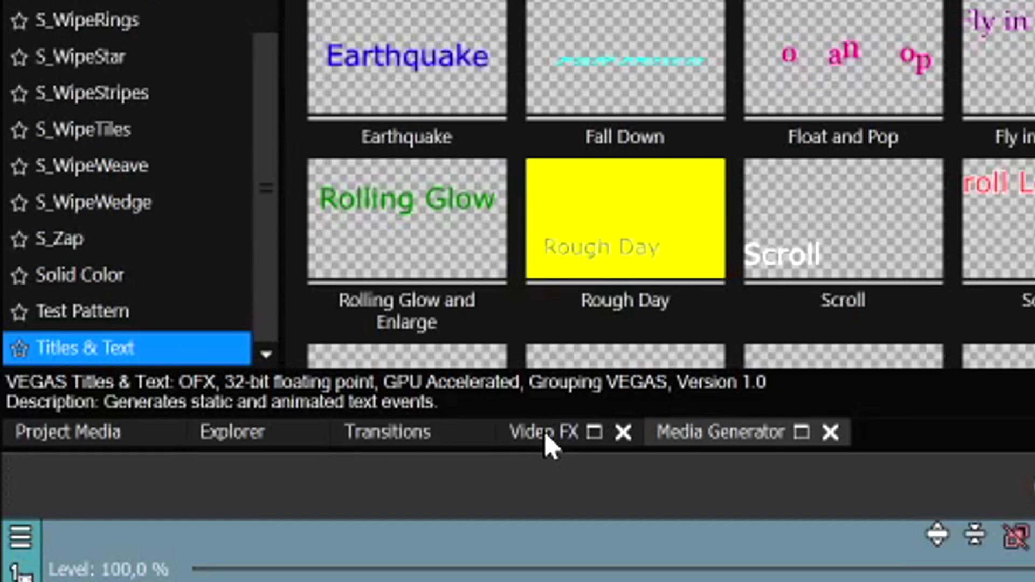
Step: Apply Chroma Keyer to the blue portal clip and sample black from the preview as key colour
left_click(546, 434)
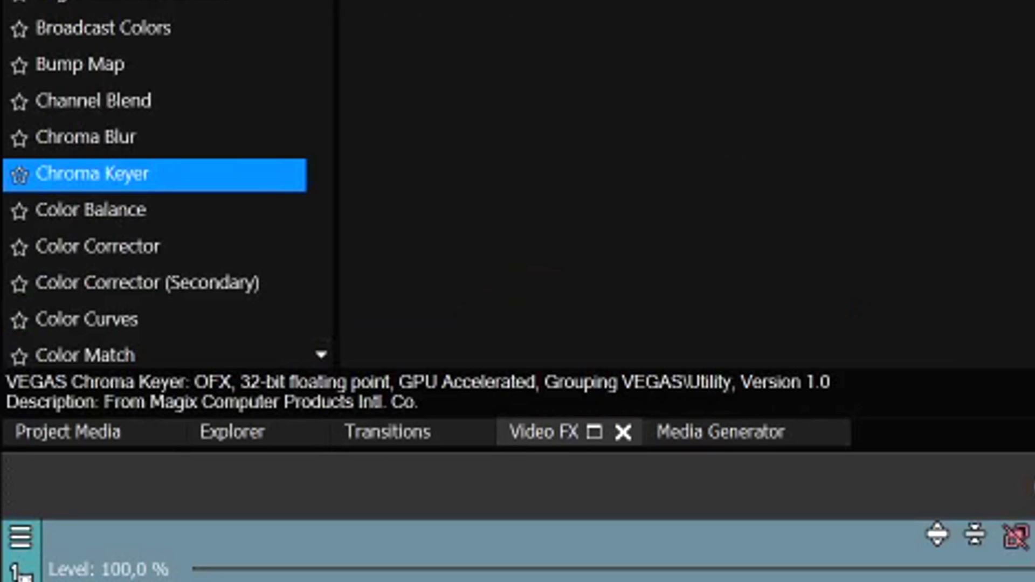
left_click_drag(60, 538, 623, 362)
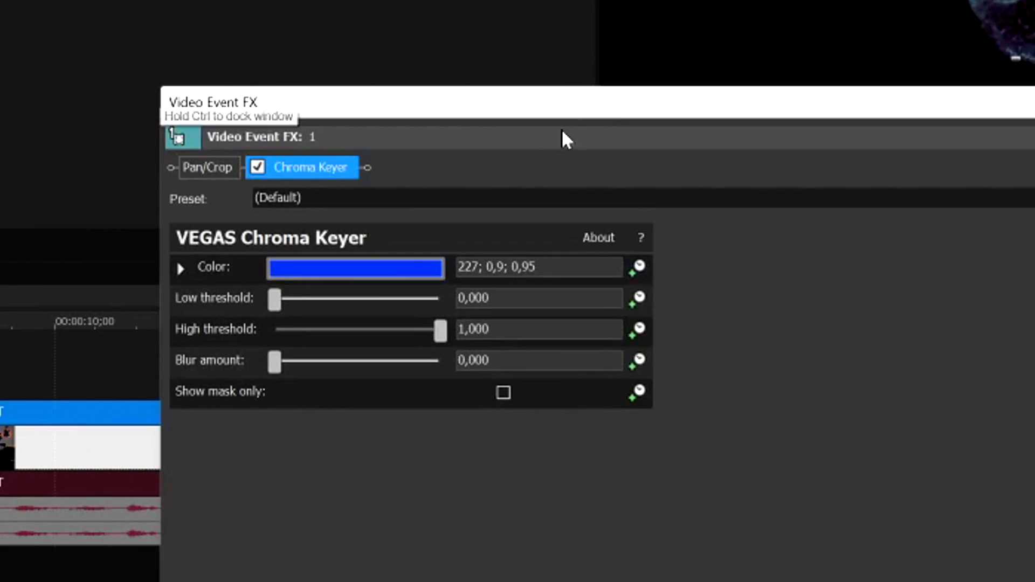
left_click(258, 168)
left_click(335, 268)
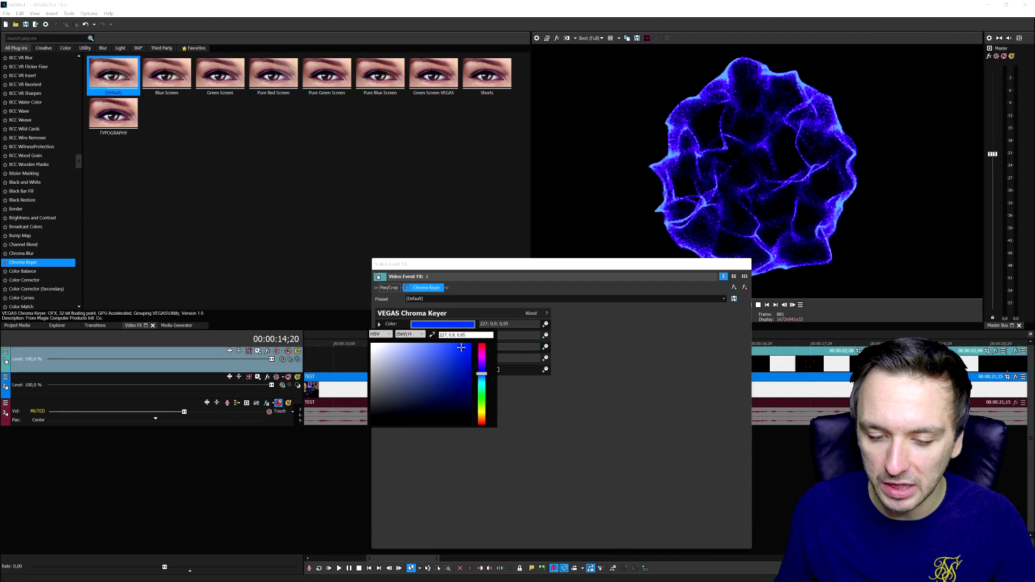
left_click(584, 115)
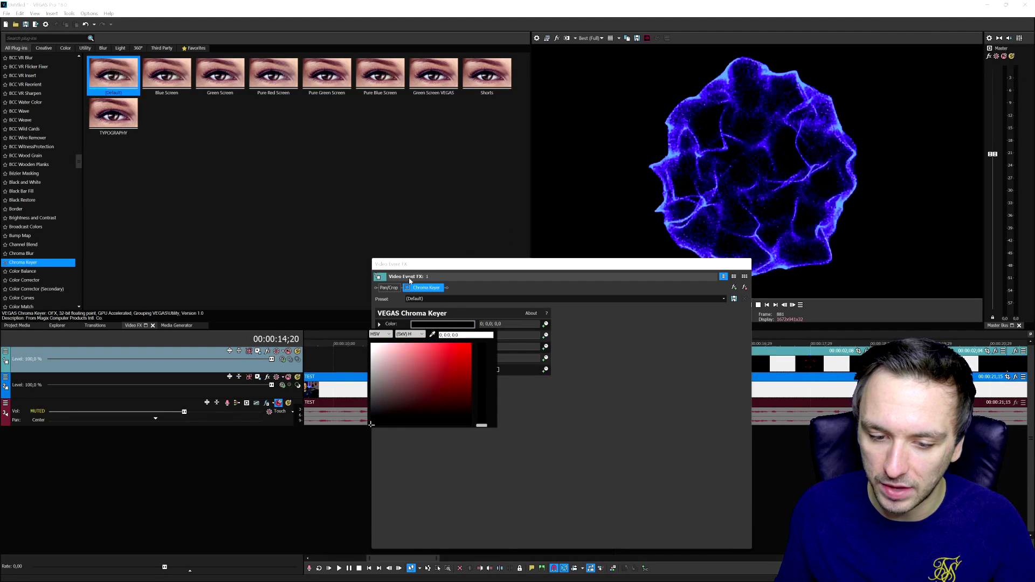
left_click(407, 294)
Step: Tune the Chroma Keyer to low threshold 0.933 and high 0.585, try edge blur, and play back
left_click_drag(524, 262, 686, 397)
left_click(569, 364)
left_click_drag(568, 364, 620, 370)
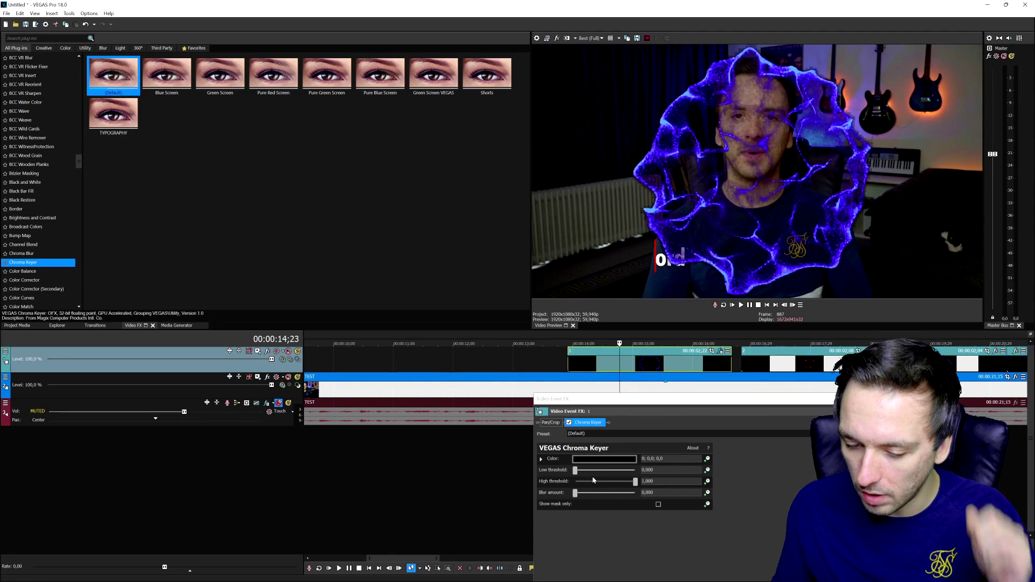
left_click_drag(636, 482, 666, 487)
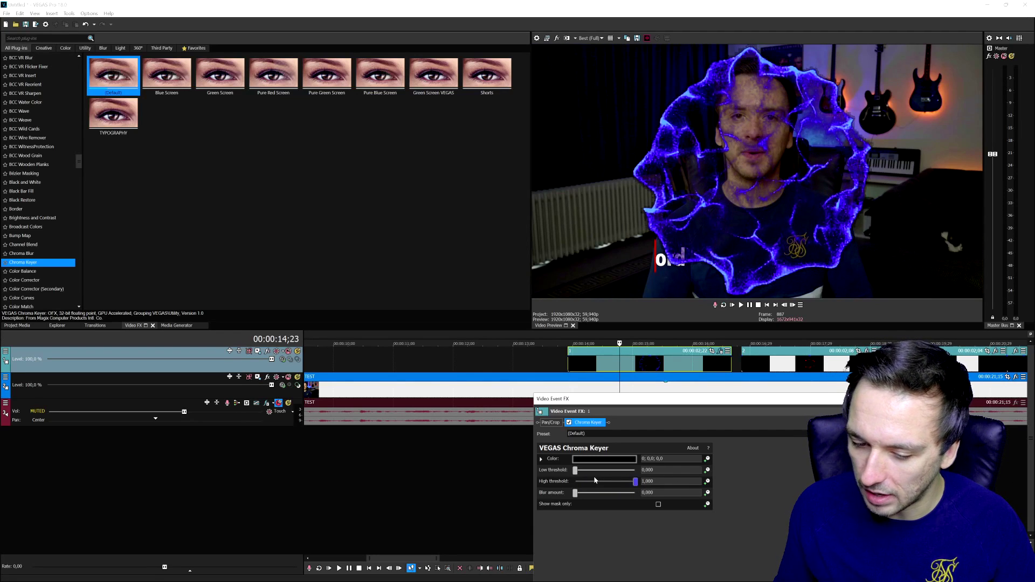
left_click_drag(580, 476, 632, 473)
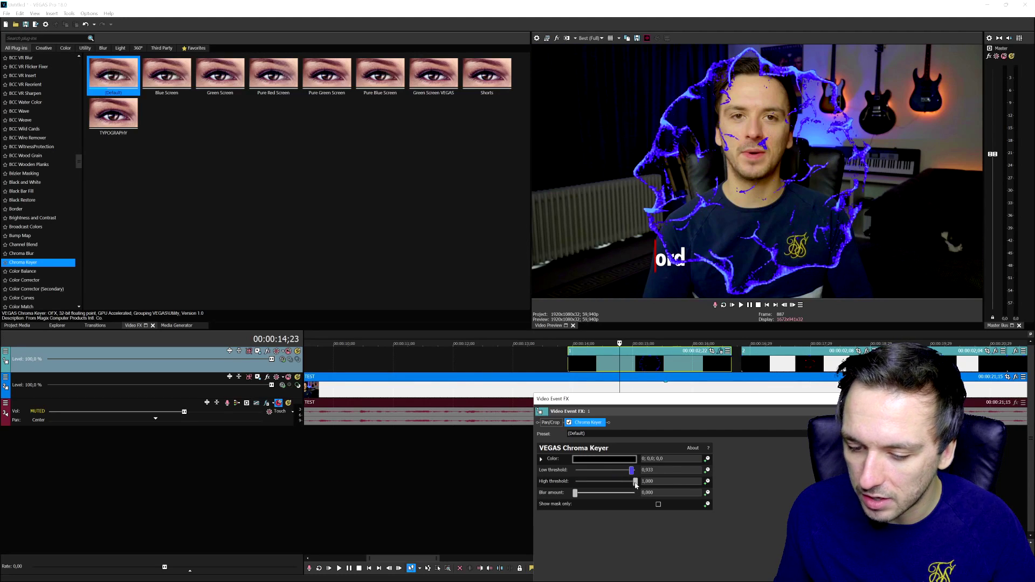
left_click_drag(599, 485, 602, 483)
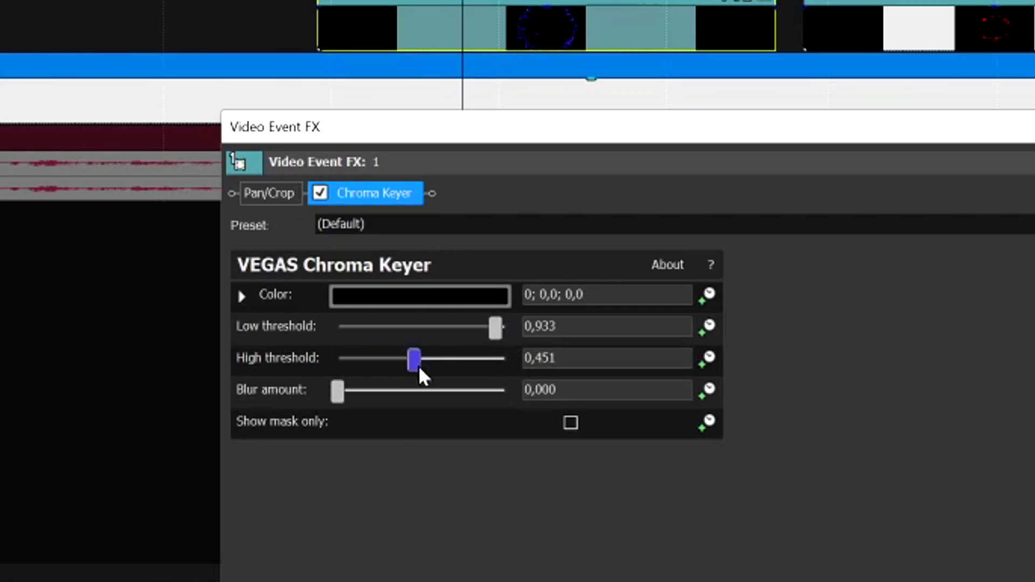
mouse_move(340, 390)
left_mouse_down()
mouse_move(372, 394)
mouse_move(360, 393)
left_mouse_up()
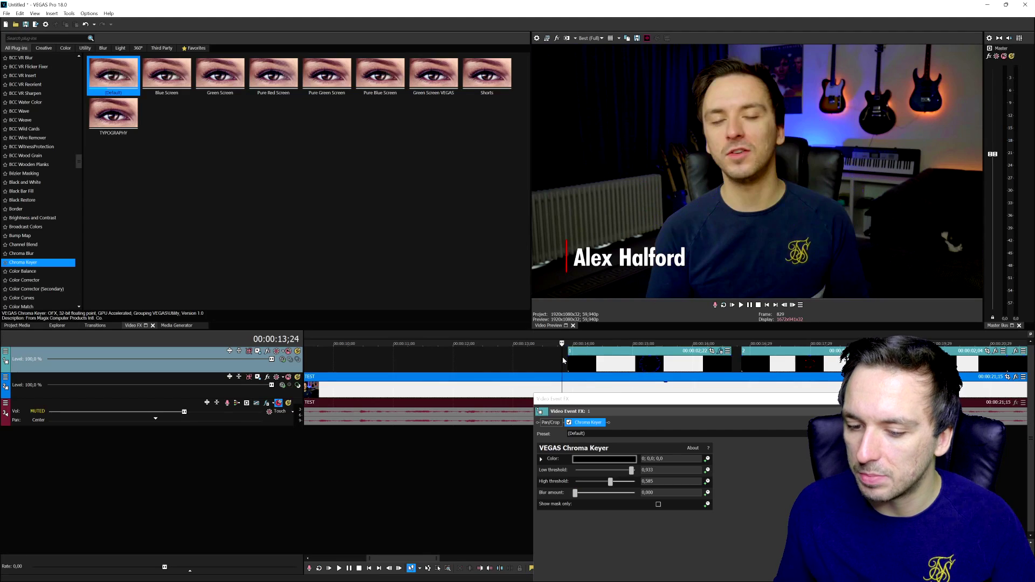
key("space")
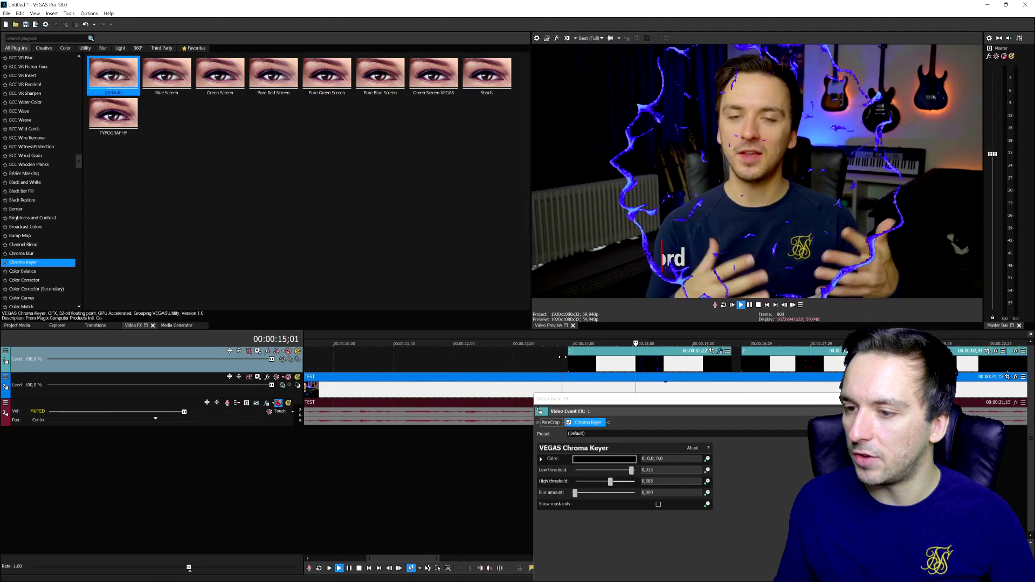
Step: Zoom out the timeline and move to the blue smoke ring clip at 00:00:19;26
left_click(568, 366)
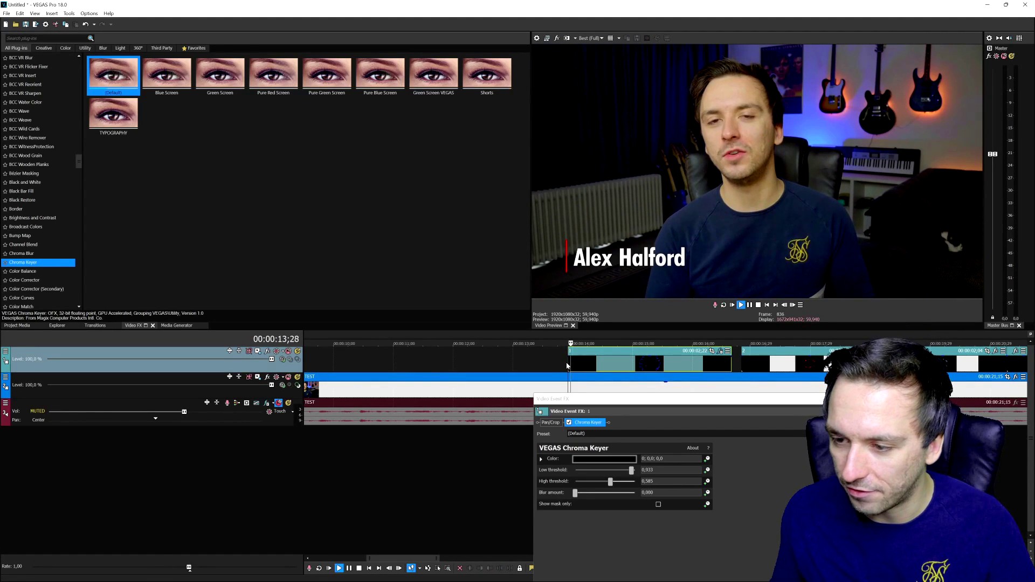
left_click(283, 360)
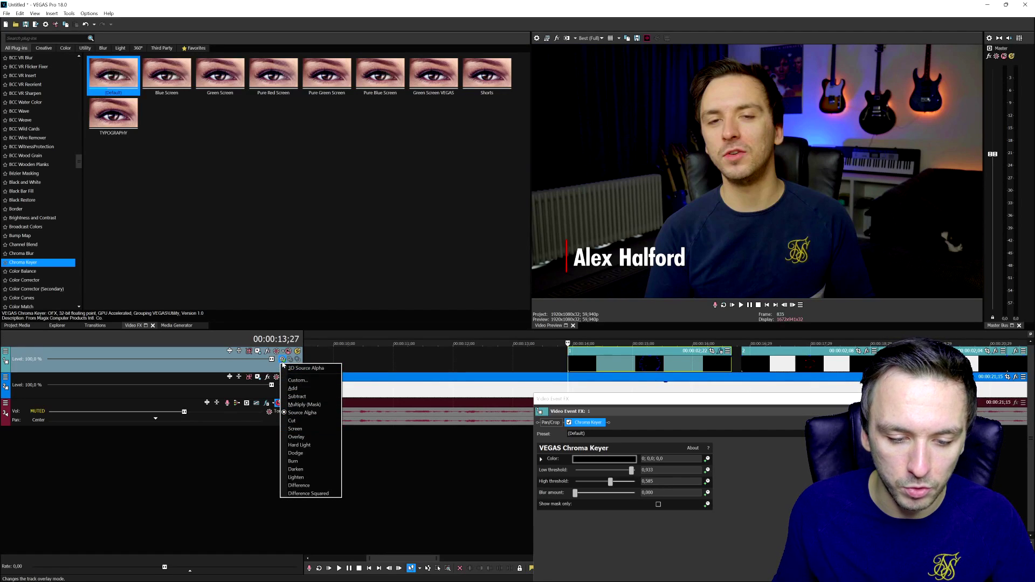
left_click(421, 356)
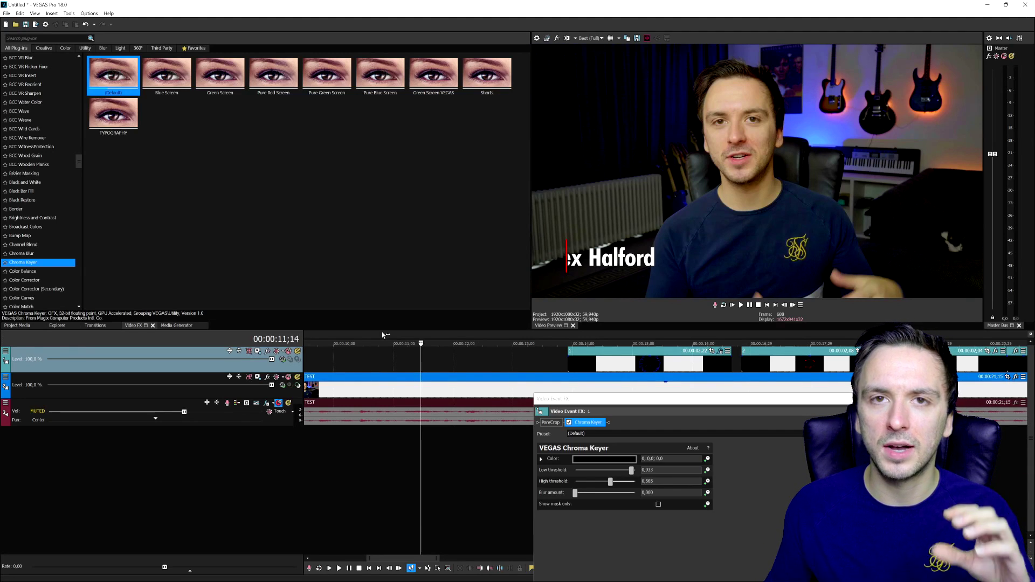
scroll(559, 354, "down", 2)
scroll(753, 377, "down", 1)
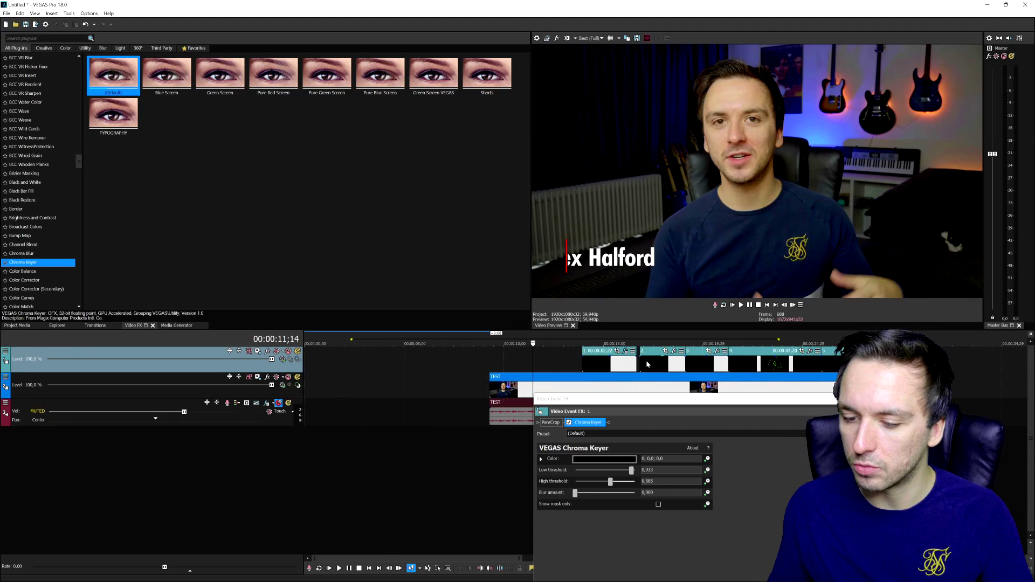
left_click(648, 365)
left_click(700, 364)
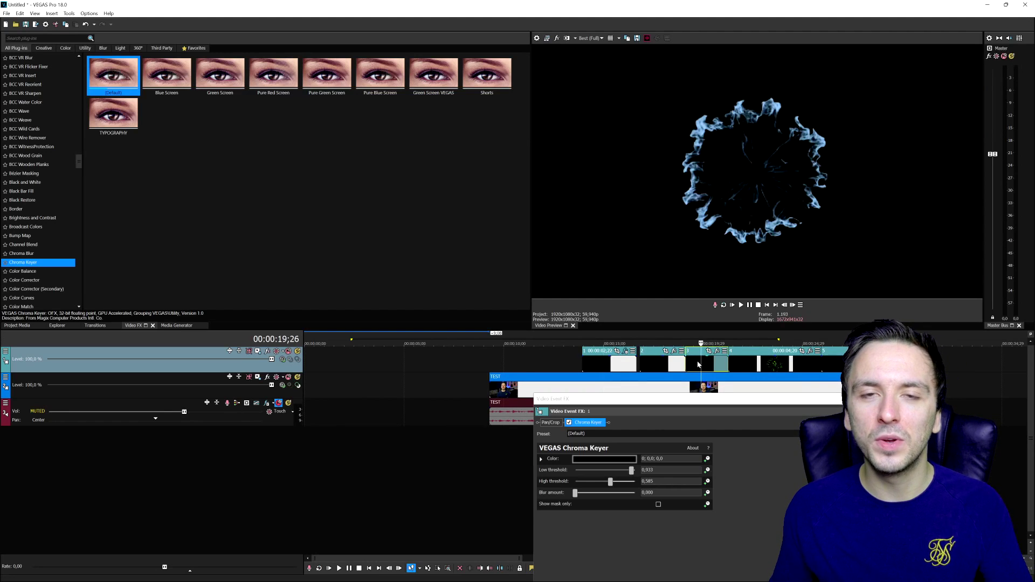